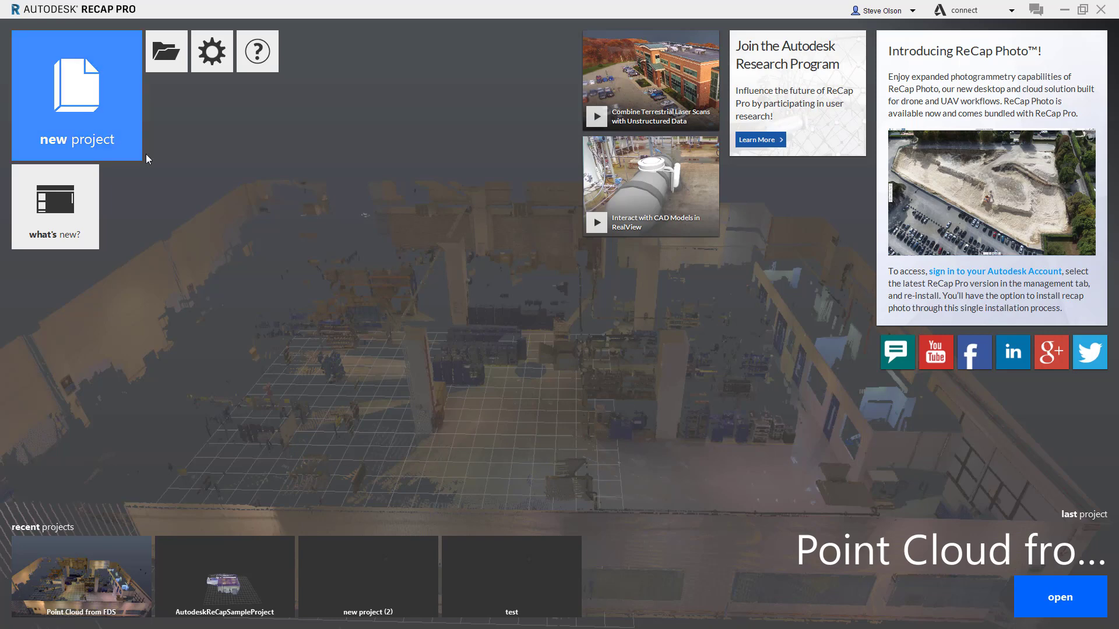
# - Start a new point cloud project named 'Facility Scan'
pyautogui.click(85, 103)
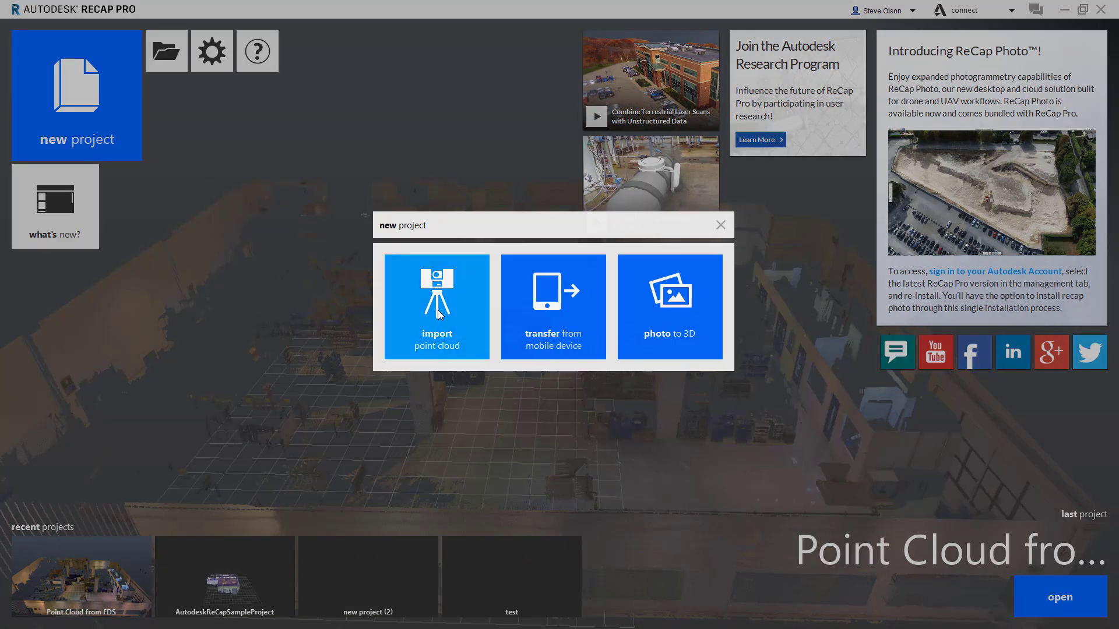
pyautogui.click(438, 310)
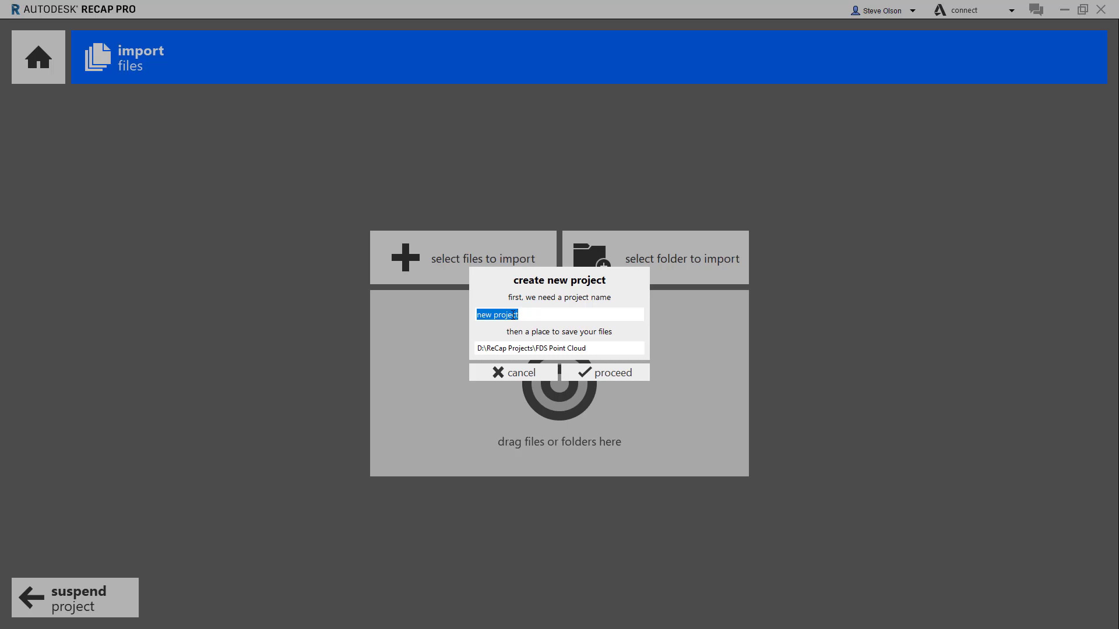
pyautogui.write('Facility Scan')
# - Browse for the save location to D:\It's A CAD World\Floor Plans to 3D
pyautogui.click(599, 350)
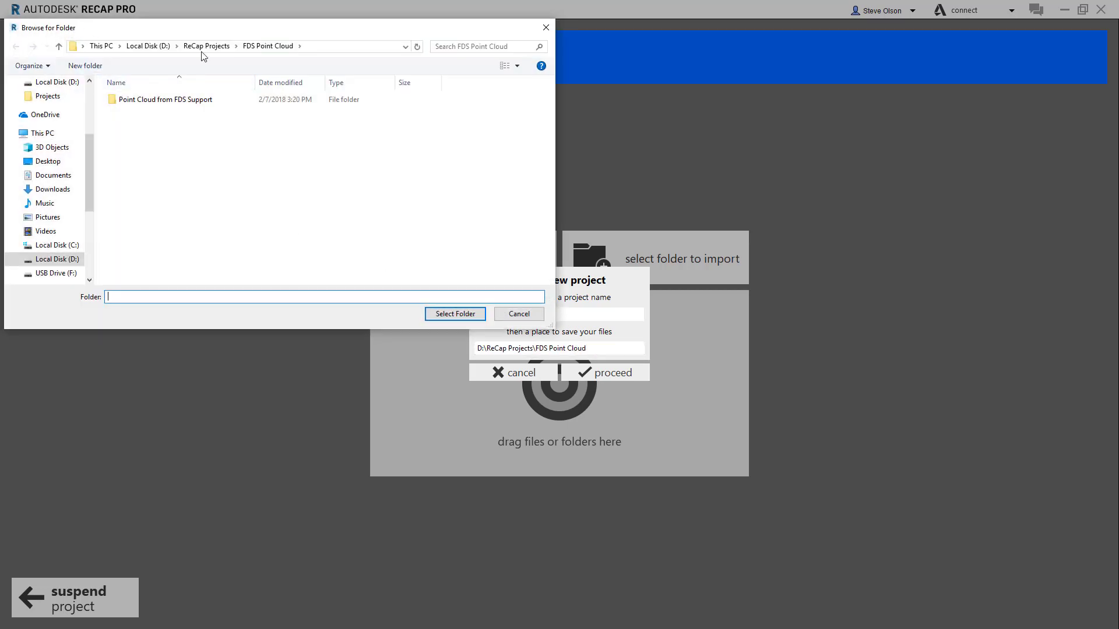
pyautogui.click(148, 46)
pyautogui.scroll(-4, 147, 191)
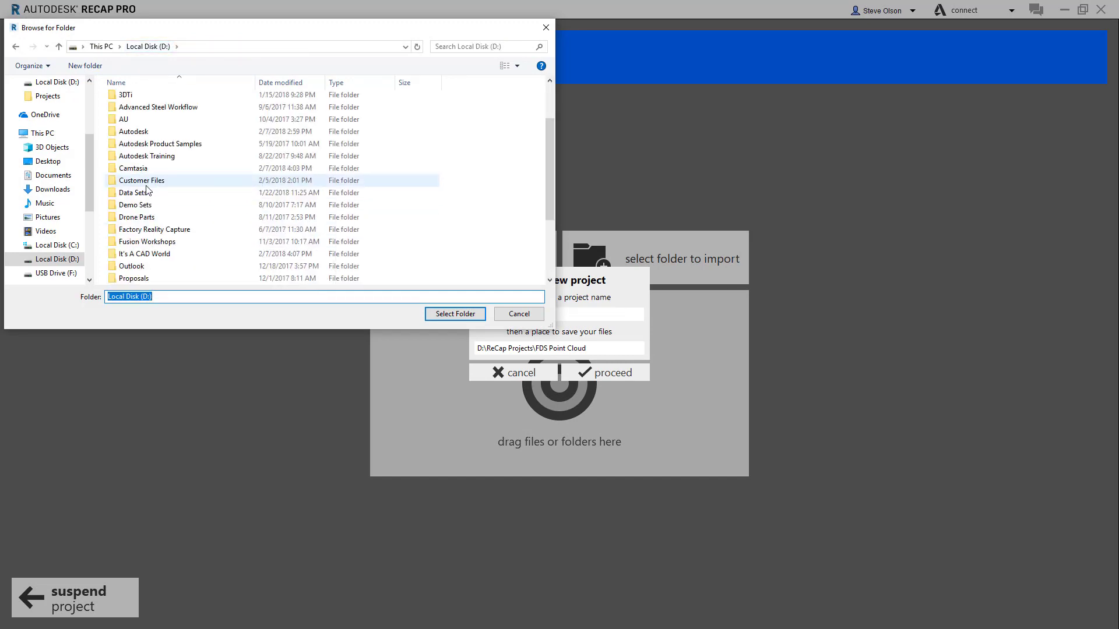
pyautogui.doubleClick(140, 181)
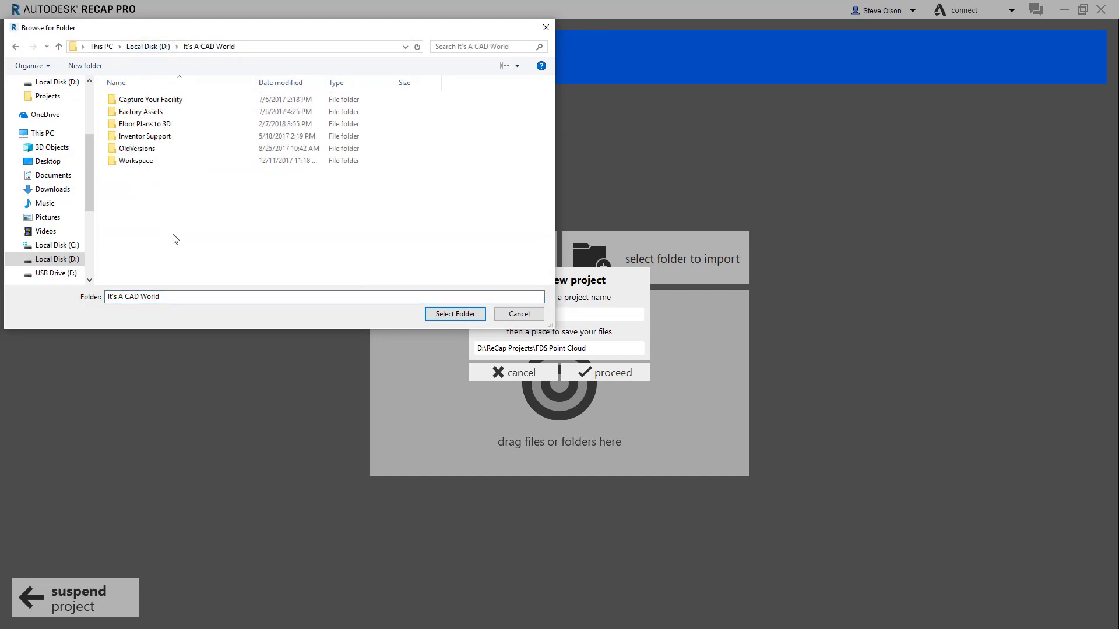
pyautogui.doubleClick(176, 123)
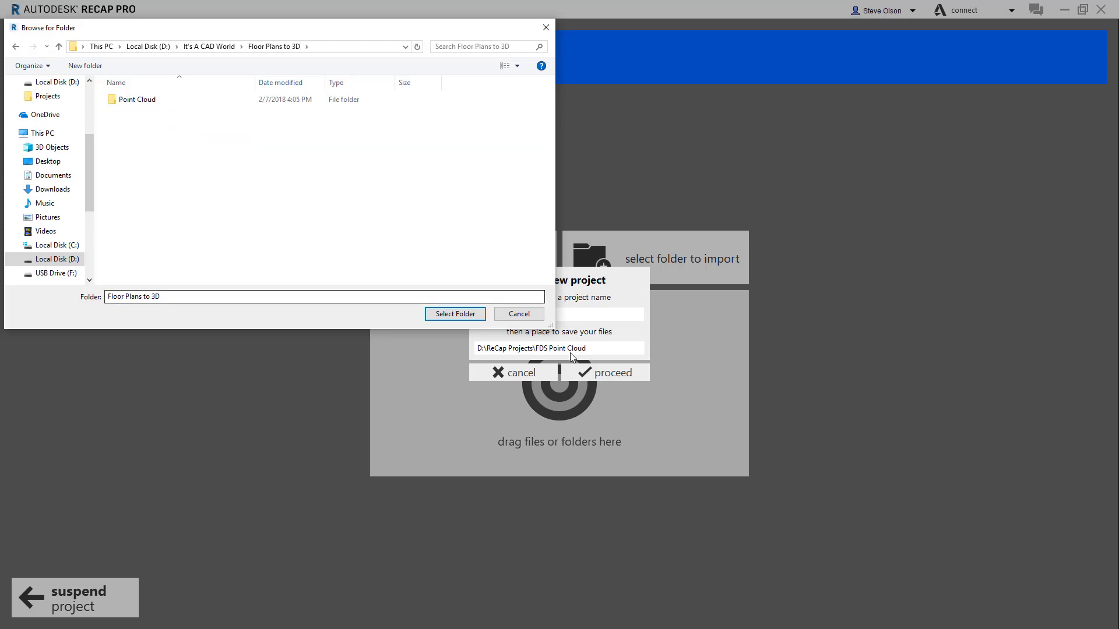
# - Create a 'Facility Scan' folder in Floor Plans to 3D and select it as the save location
pyautogui.rightClick(131, 146)
pyautogui.moveTo(187, 283)
pyautogui.click(269, 281)
pyautogui.write('Facility Scan')
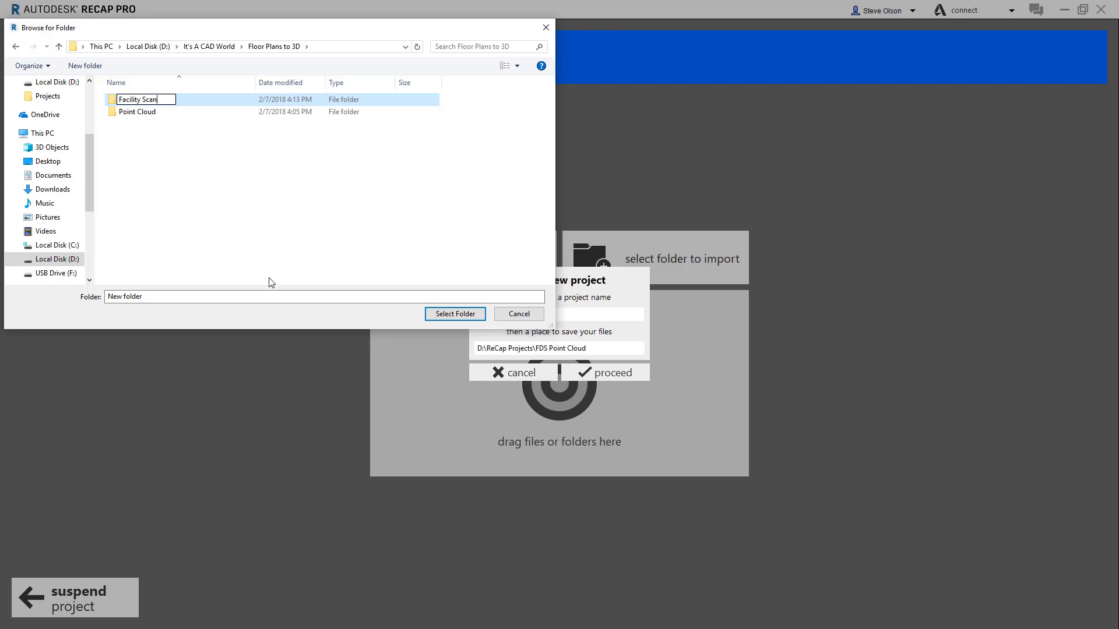
pyautogui.click(236, 216)
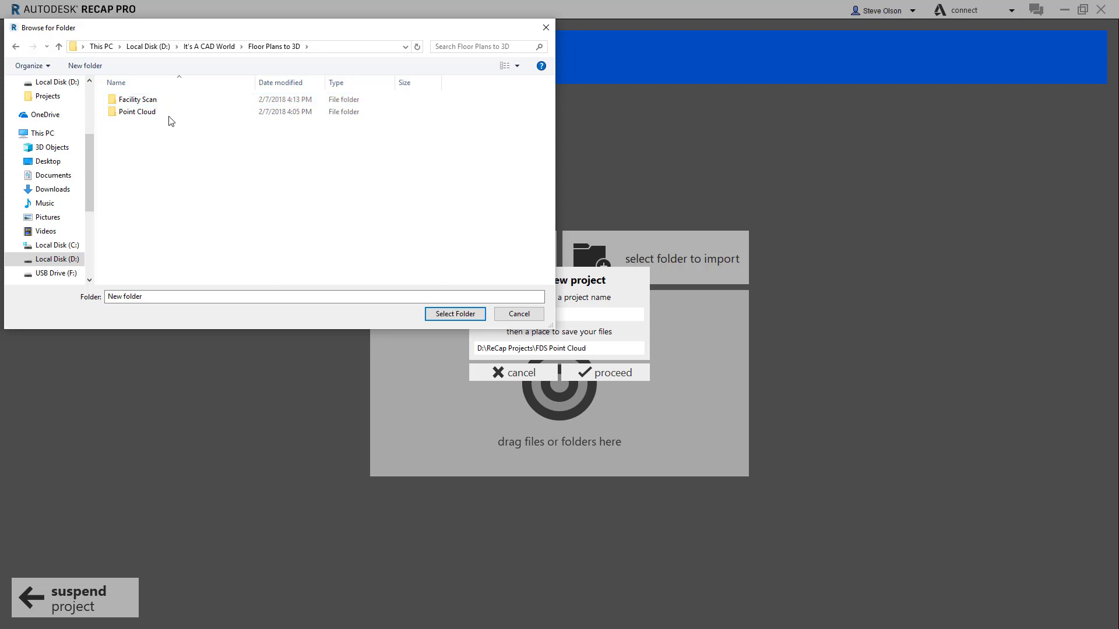
pyautogui.click(146, 100)
pyautogui.click(455, 314)
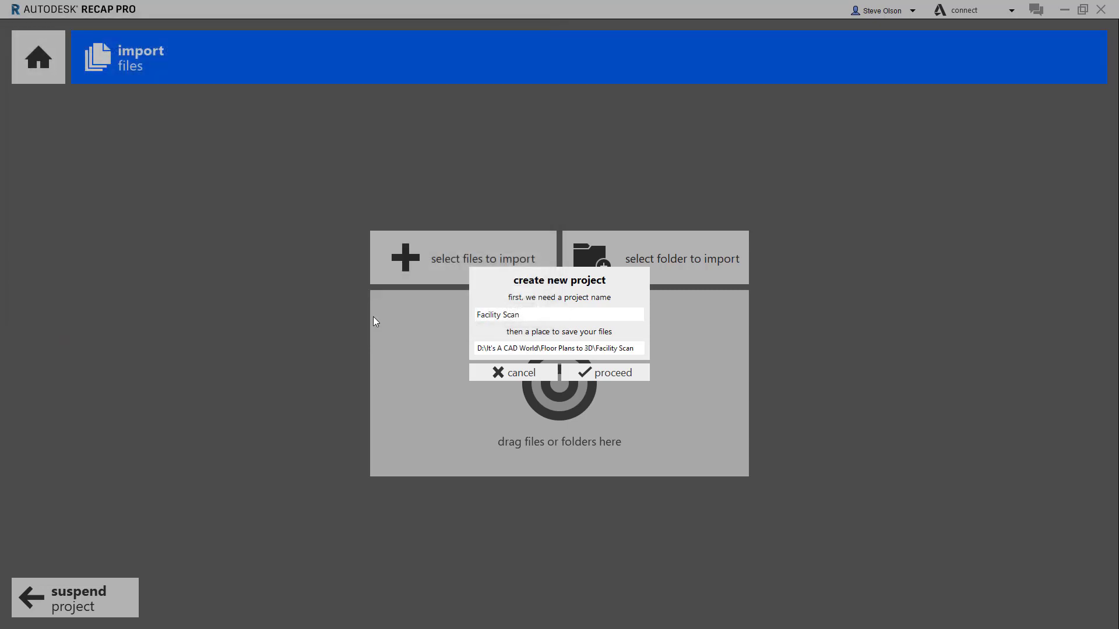
# - Create the project and drop both FARO .fls scans from the Point Cloud folder onto the import page
pyautogui.click(601, 380)
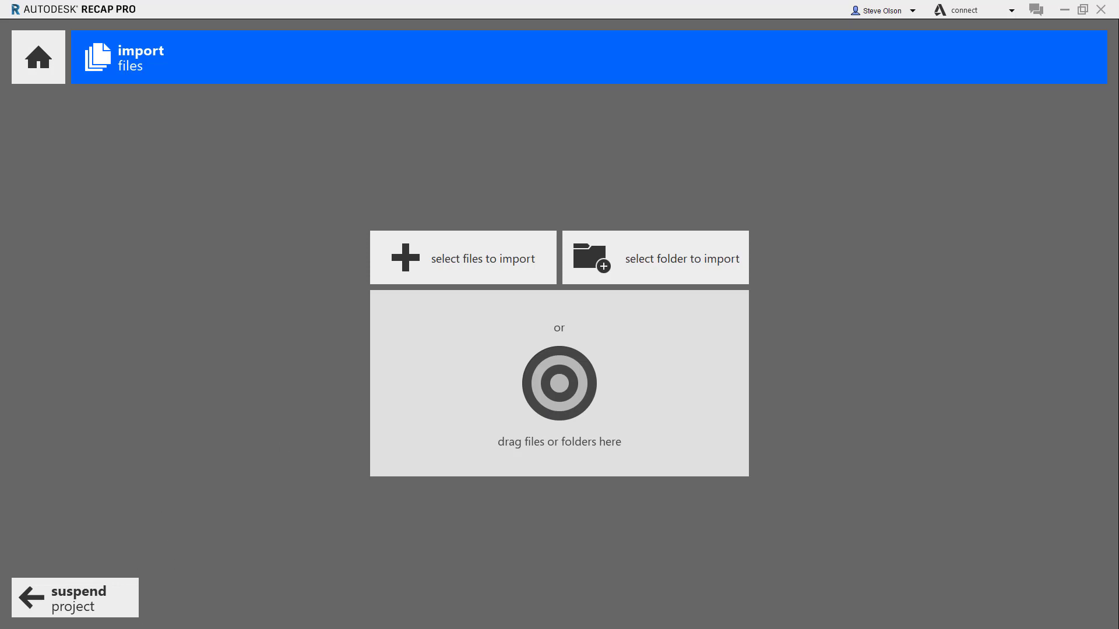
pyautogui.moveTo(0, 146); pyautogui.dragTo(785, 38)
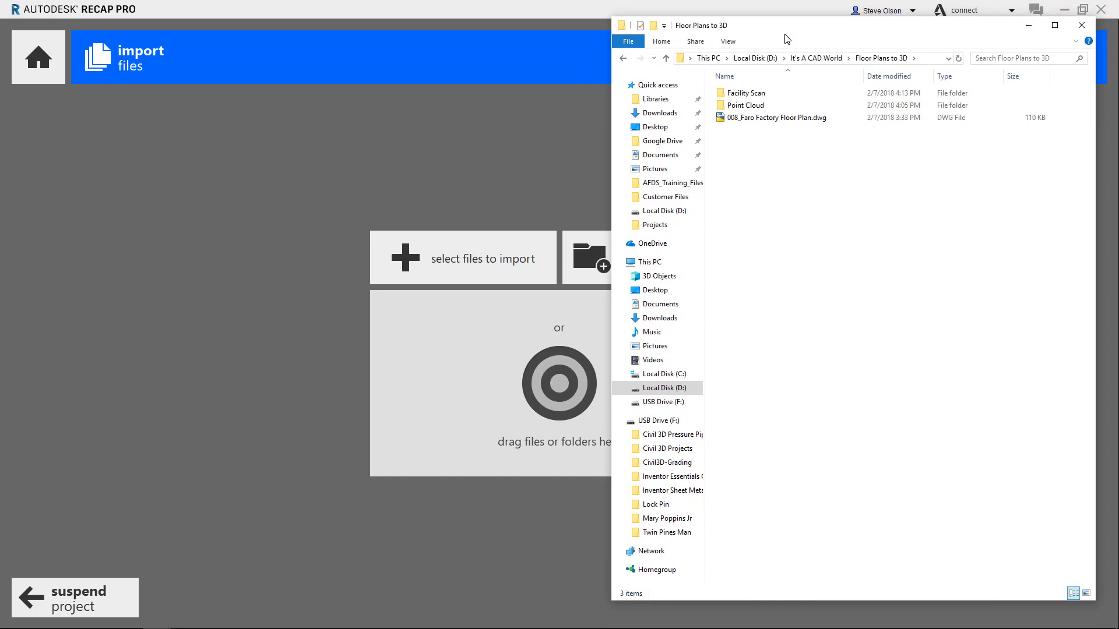
pyautogui.doubleClick(744, 105)
pyautogui.click(767, 97)
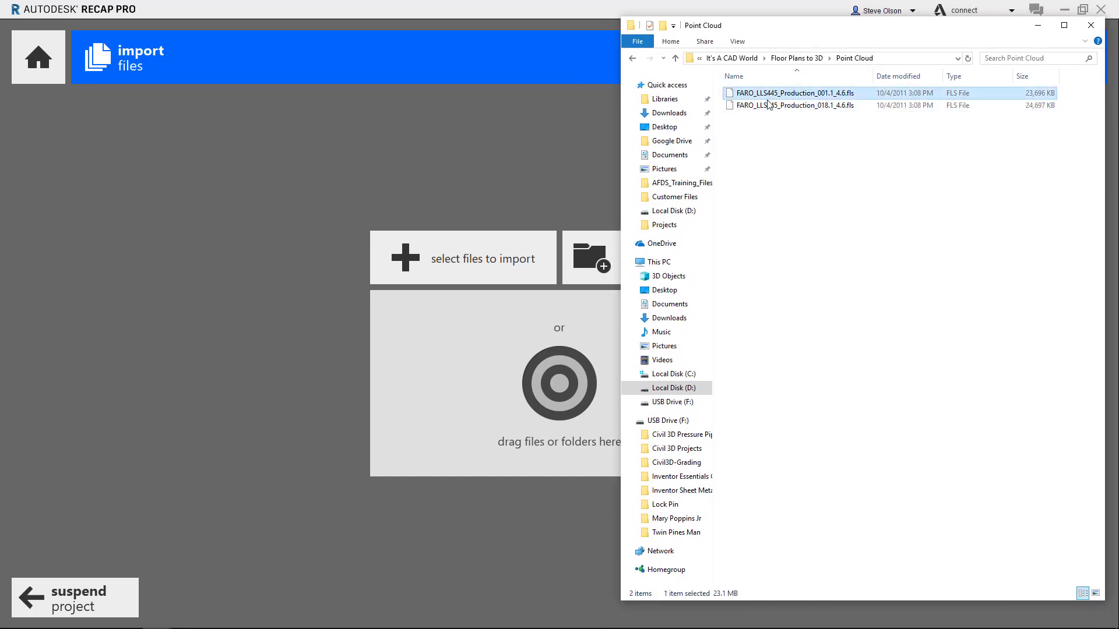
pyautogui.keyDown('shift'); pyautogui.click(768, 107); pyautogui.keyUp('shift')
pyautogui.moveTo(770, 99); pyautogui.dragTo(526, 334)
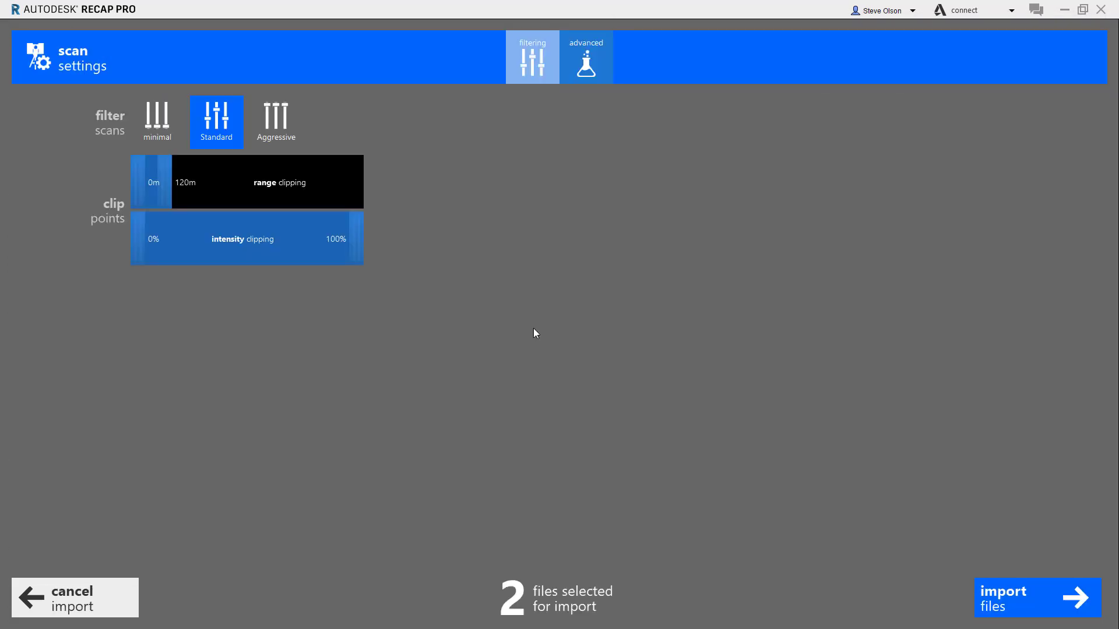
# - Import both scans with Standard filtering and run auto registration on them
pyautogui.click(1045, 595)
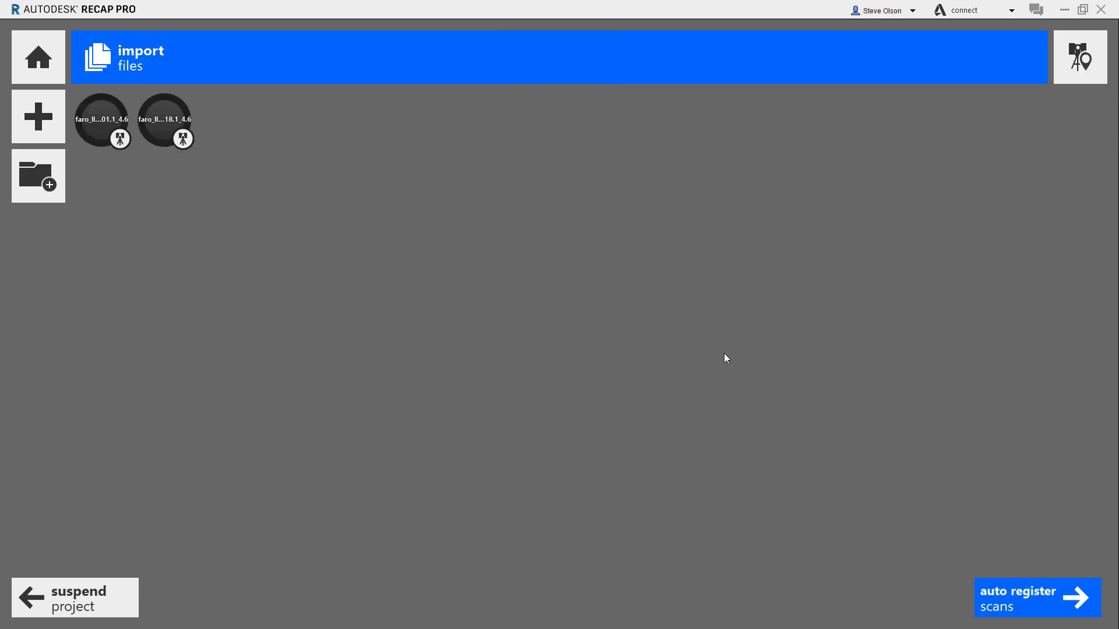
pyautogui.moveTo(1054, 590)
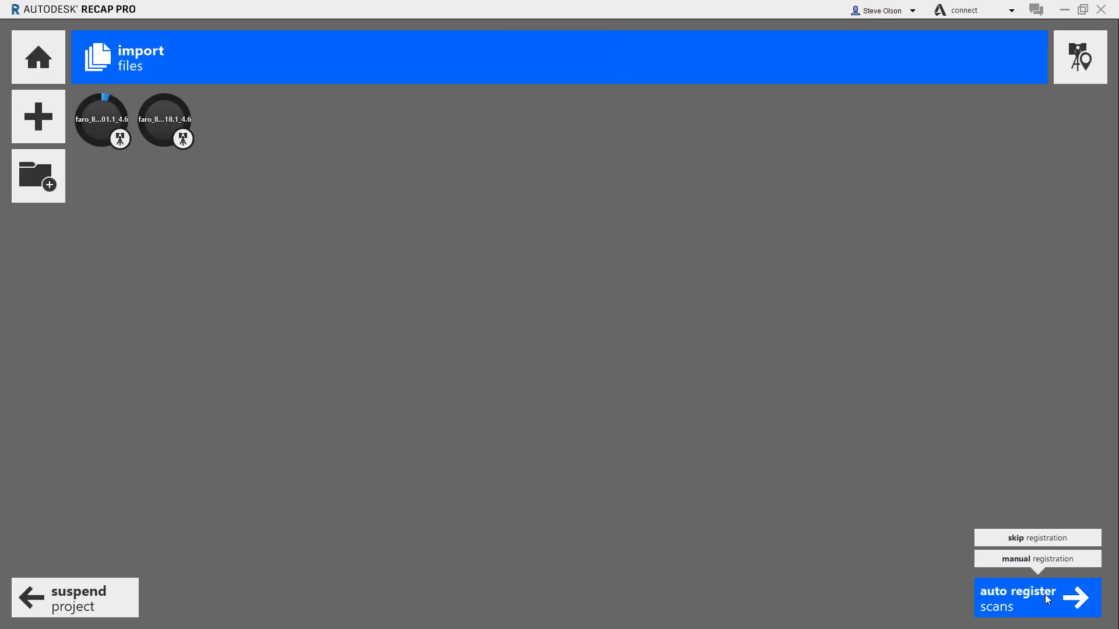
pyautogui.click(1042, 603)
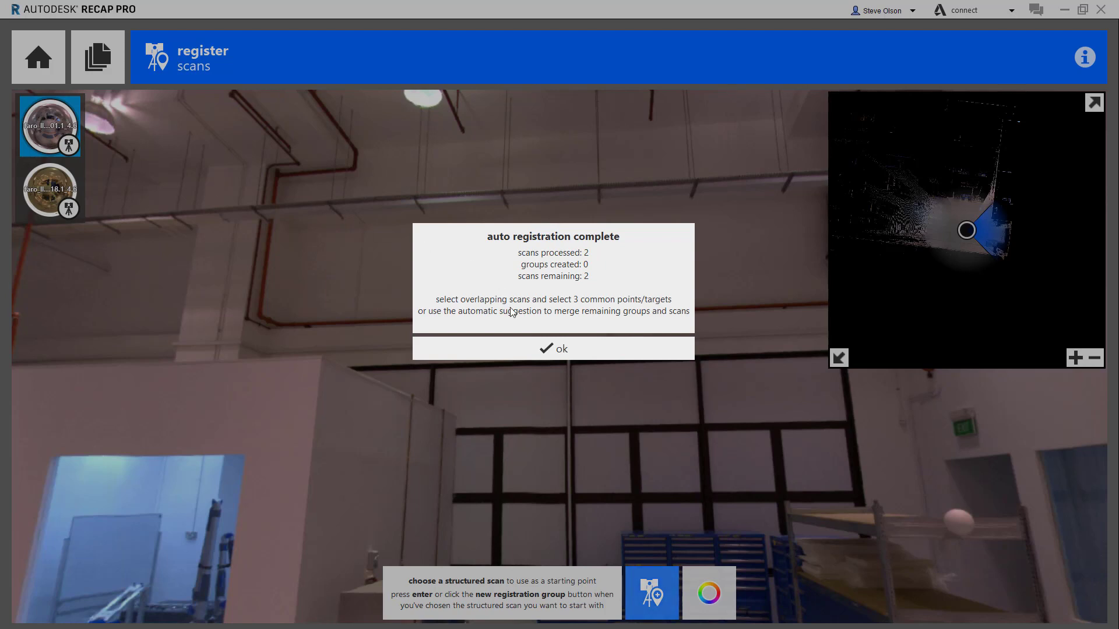
# - Close the registration summary and start a new manual registration group
pyautogui.click(543, 351)
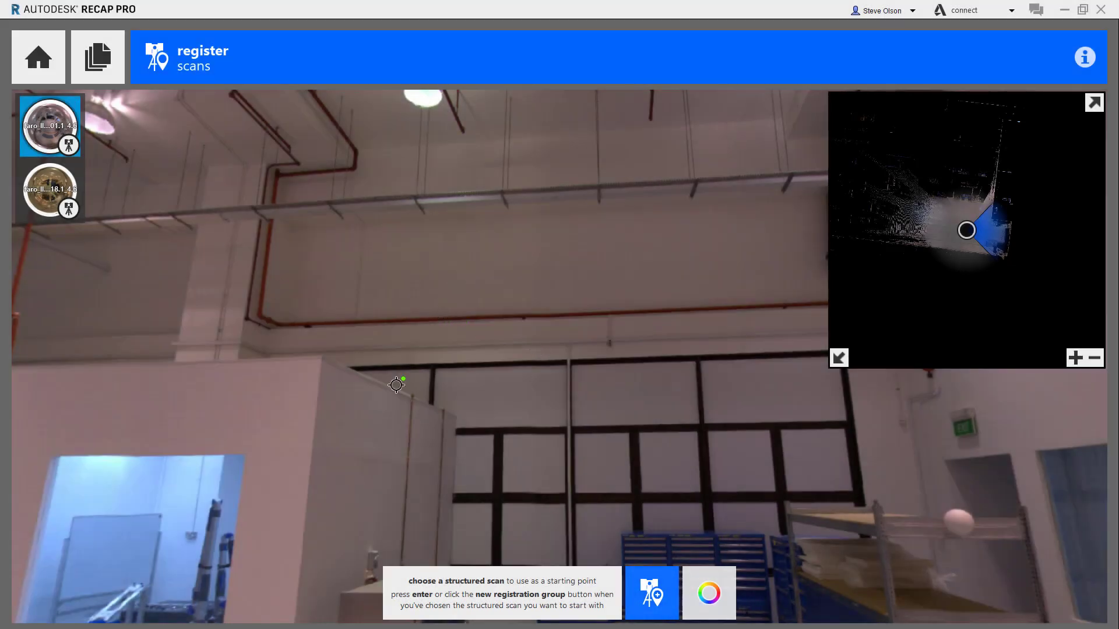
pyautogui.click(651, 593)
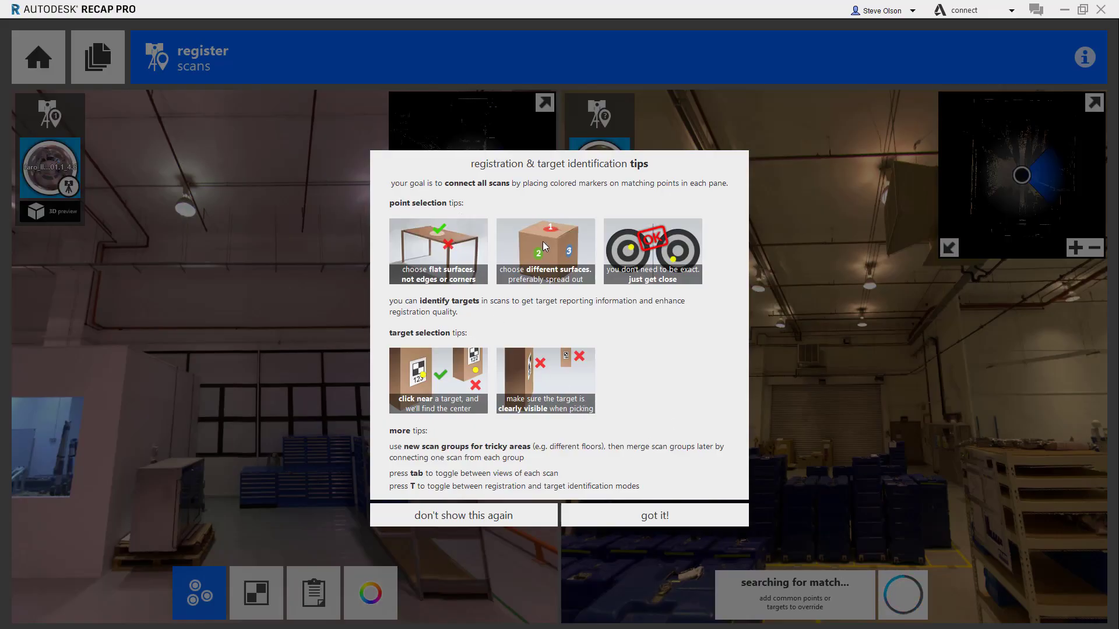
pyautogui.click(627, 521)
# - Turn both panoramas toward the walls and mark a common point at the left scan's window corner
pyautogui.moveTo(359, 344); pyautogui.dragTo(170, 282)
pyautogui.moveTo(738, 383); pyautogui.dragTo(809, 414)
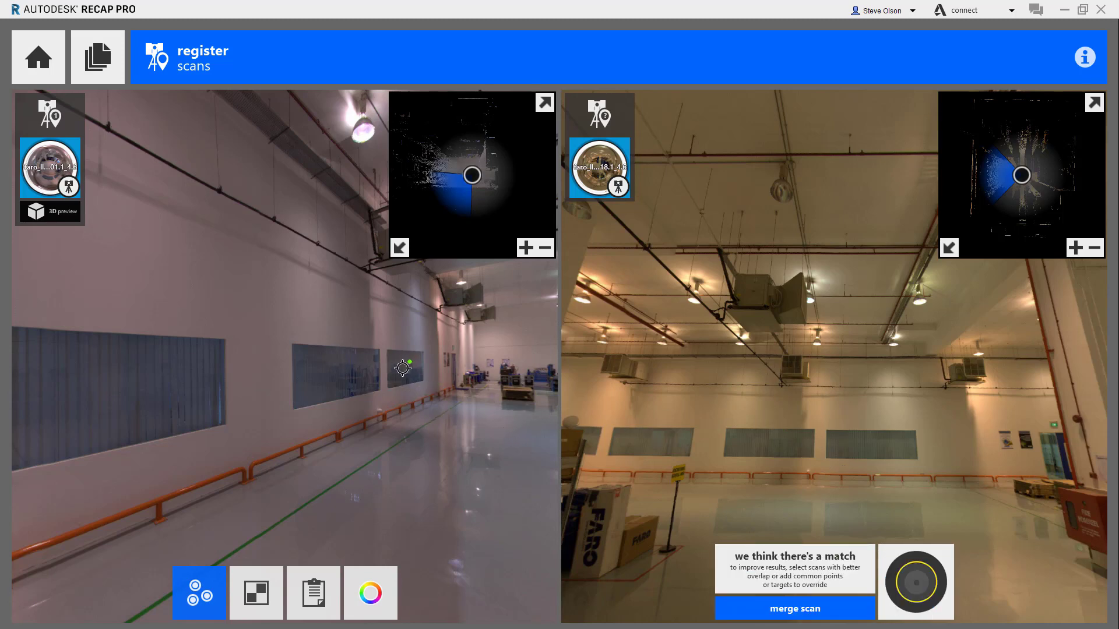
pyautogui.moveTo(402, 369); pyautogui.dragTo(354, 362)
pyautogui.scroll(5, 353, 362)
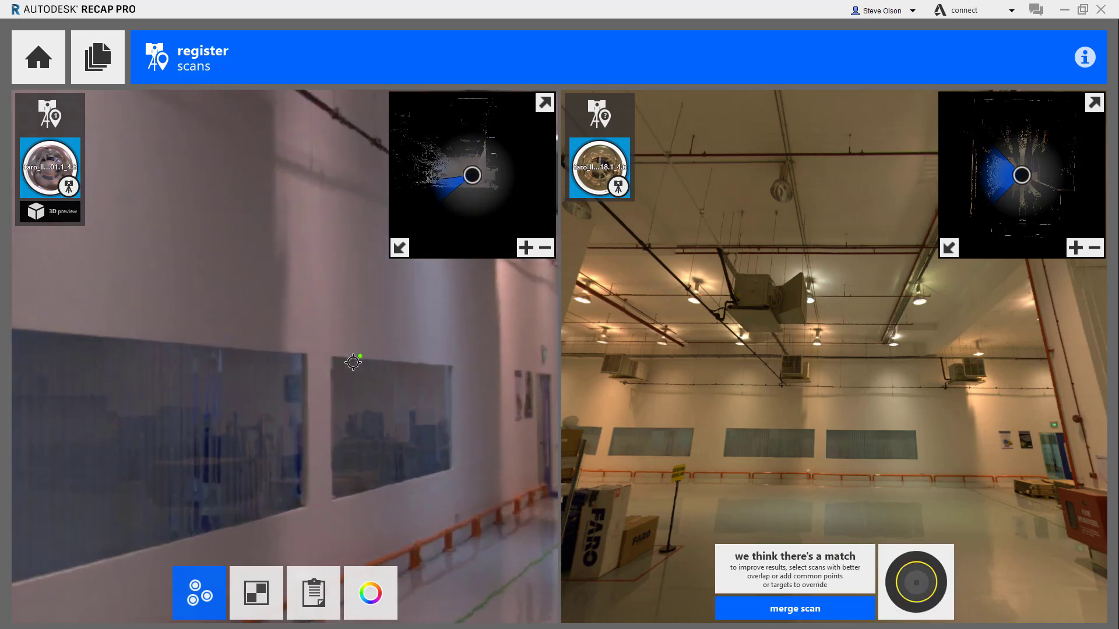
pyautogui.click(301, 354)
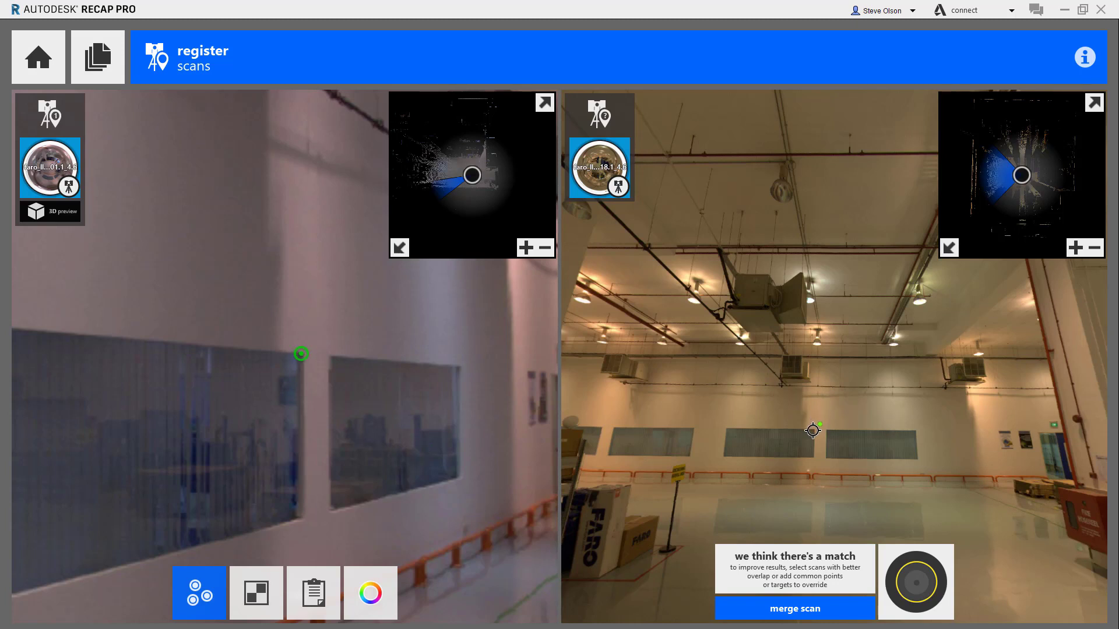
# - Preview the alignment from above and place a matching floor point in both scans
pyautogui.click(916, 585)
pyautogui.moveTo(480, 446)
pyautogui.mouseDown()
pyautogui.moveTo(343, 305)
pyautogui.moveTo(150, 241)
pyautogui.moveTo(155, 305)
pyautogui.moveTo(237, 322)
pyautogui.mouseUp()
pyautogui.moveTo(354, 355); pyautogui.dragTo(281, 402)
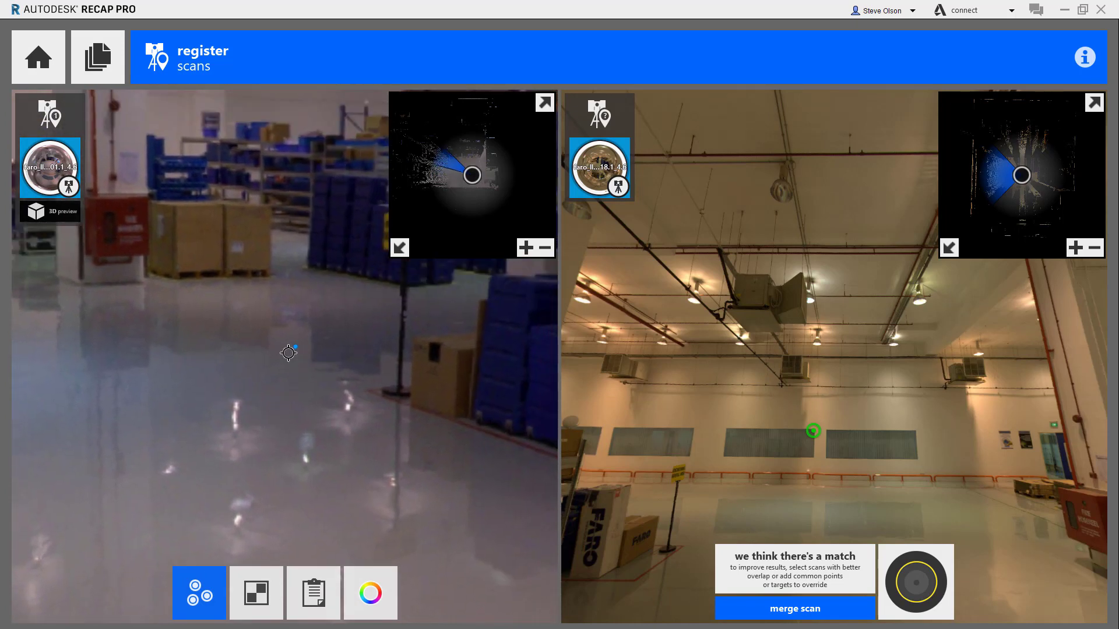
pyautogui.scroll(6, 338, 383)
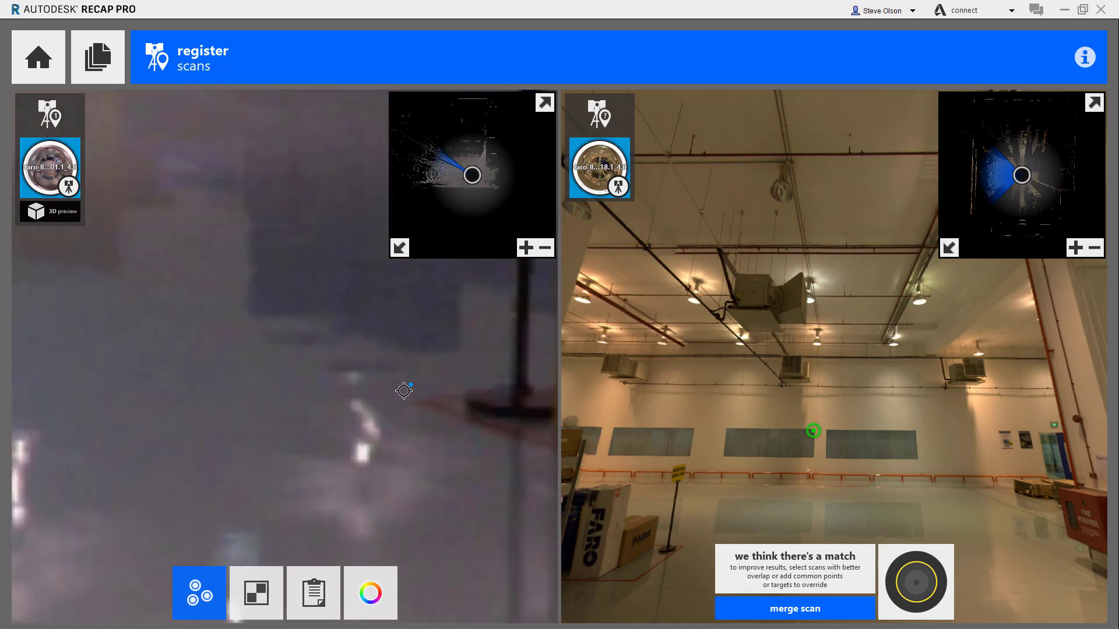
pyautogui.click(419, 400)
pyautogui.scroll(2, 685, 484)
pyautogui.scroll(2, 685, 484)
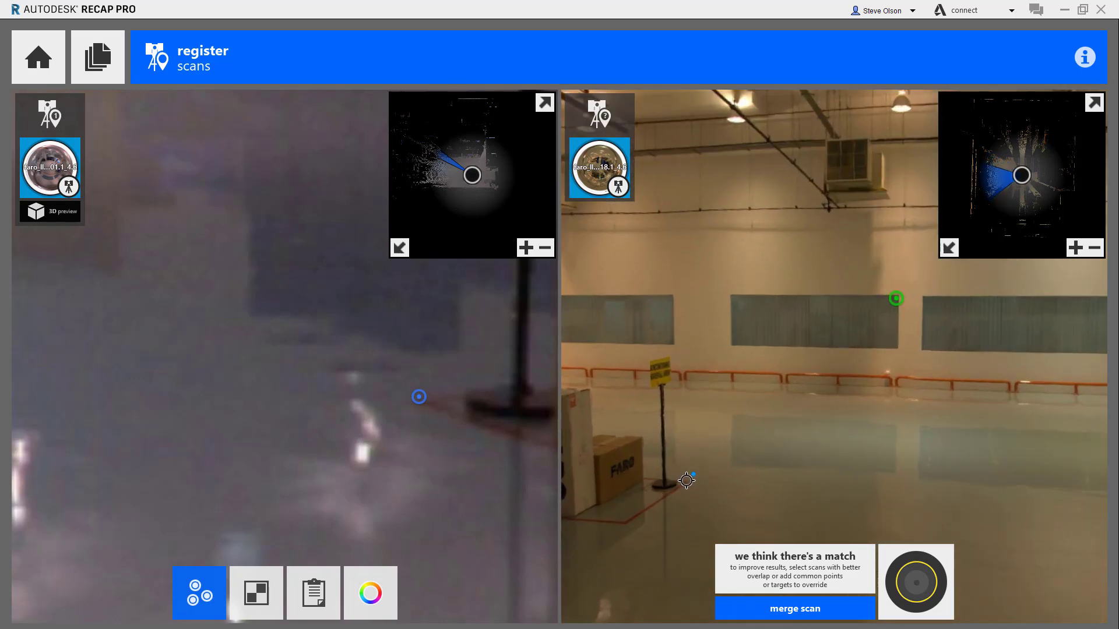
pyautogui.click(686, 481)
# - Mark the red fire bell as a common point in both scans
pyautogui.scroll(3, 162, 363)
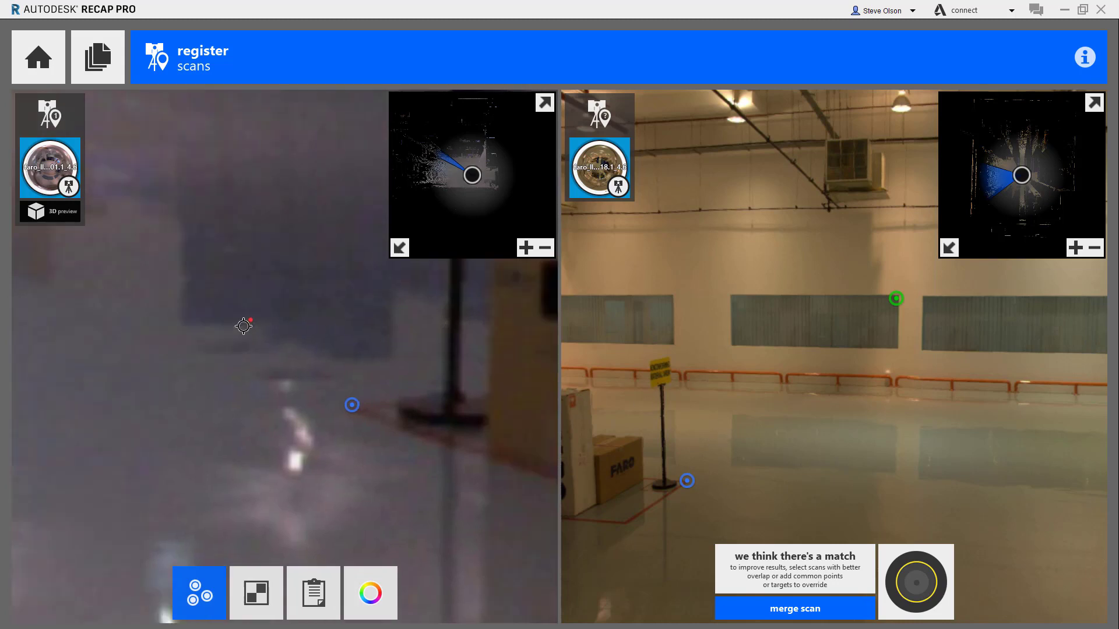
pyautogui.scroll(-3, 162, 363)
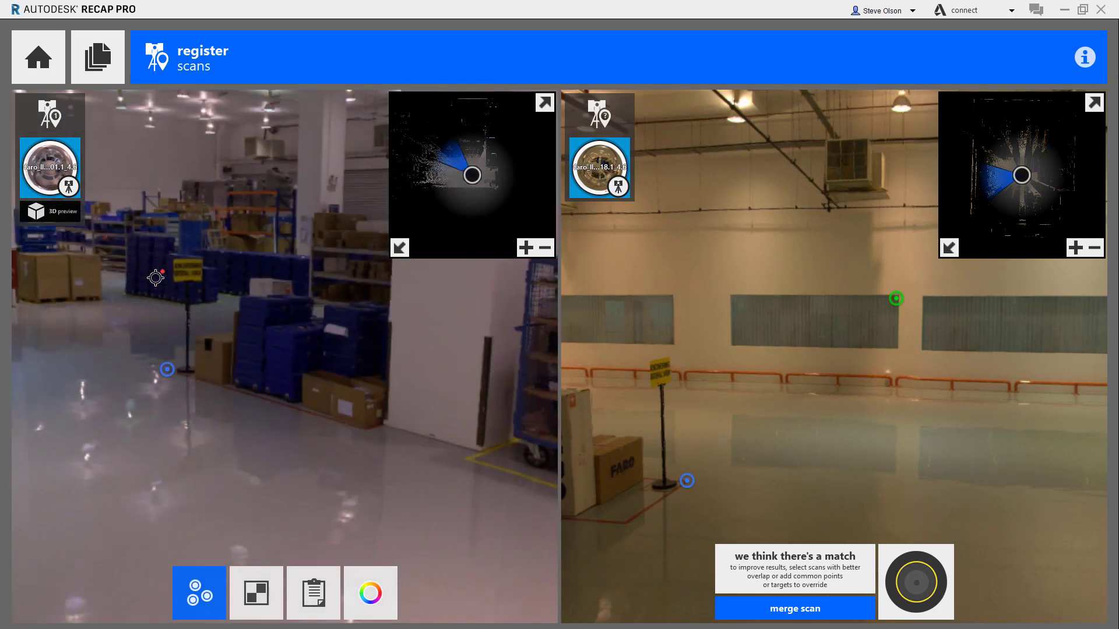
pyautogui.moveTo(156, 277); pyautogui.dragTo(263, 276)
pyautogui.scroll(5, 217, 210)
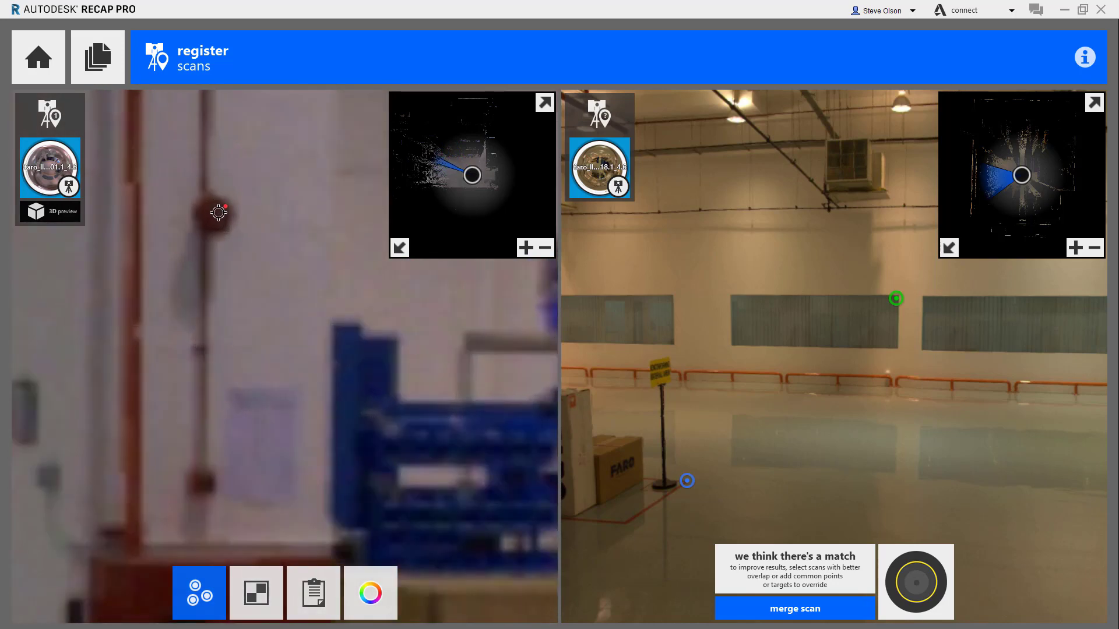
pyautogui.click(219, 213)
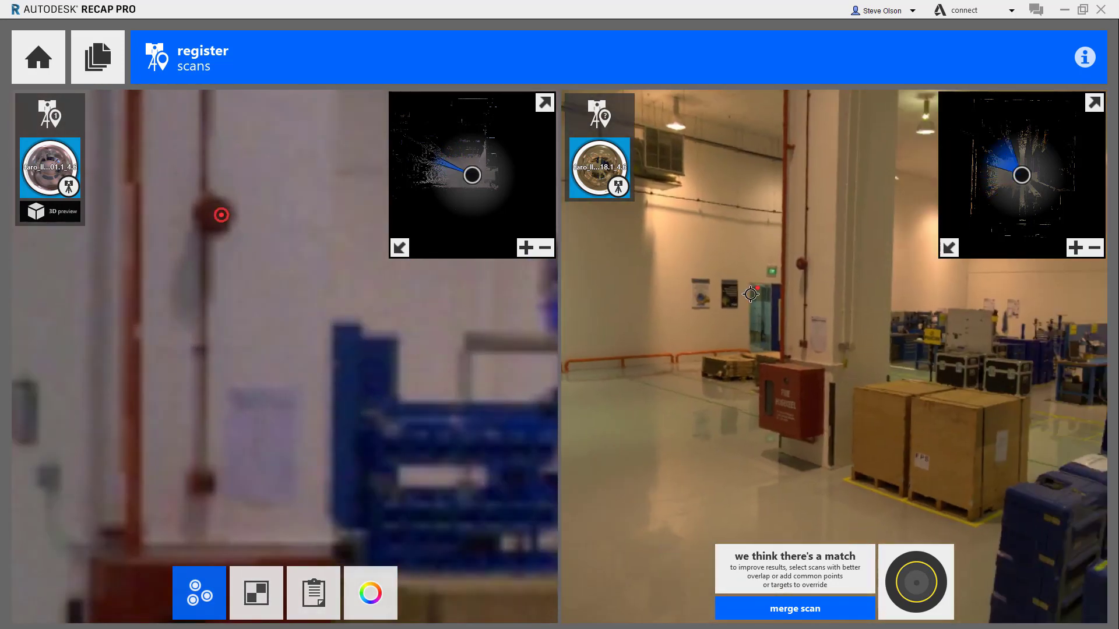
pyautogui.scroll(5, 787, 296)
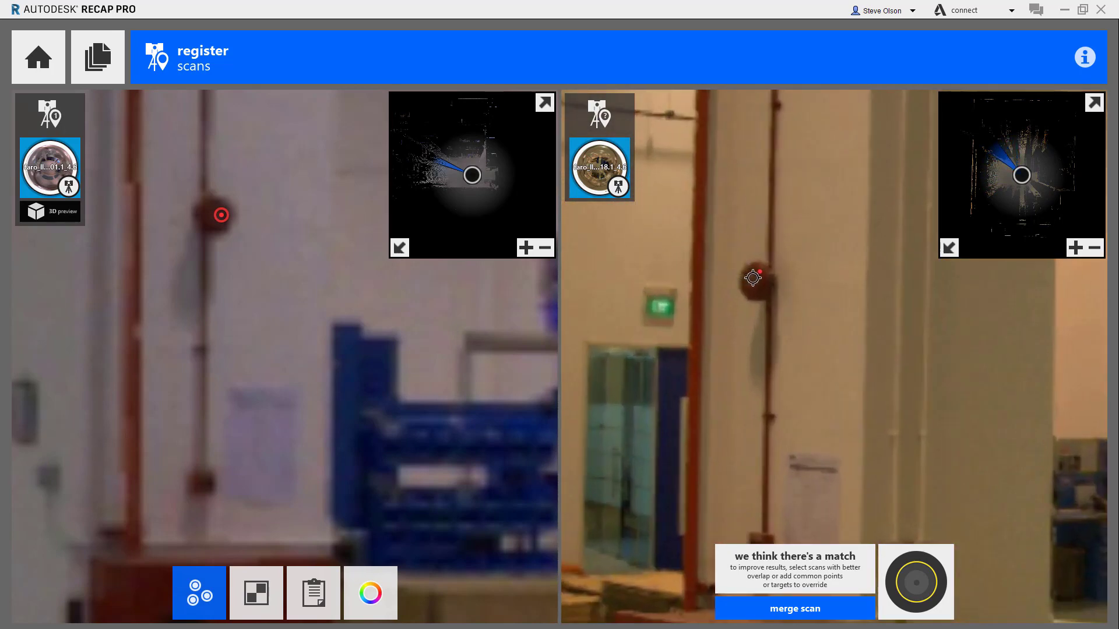
pyautogui.click(753, 278)
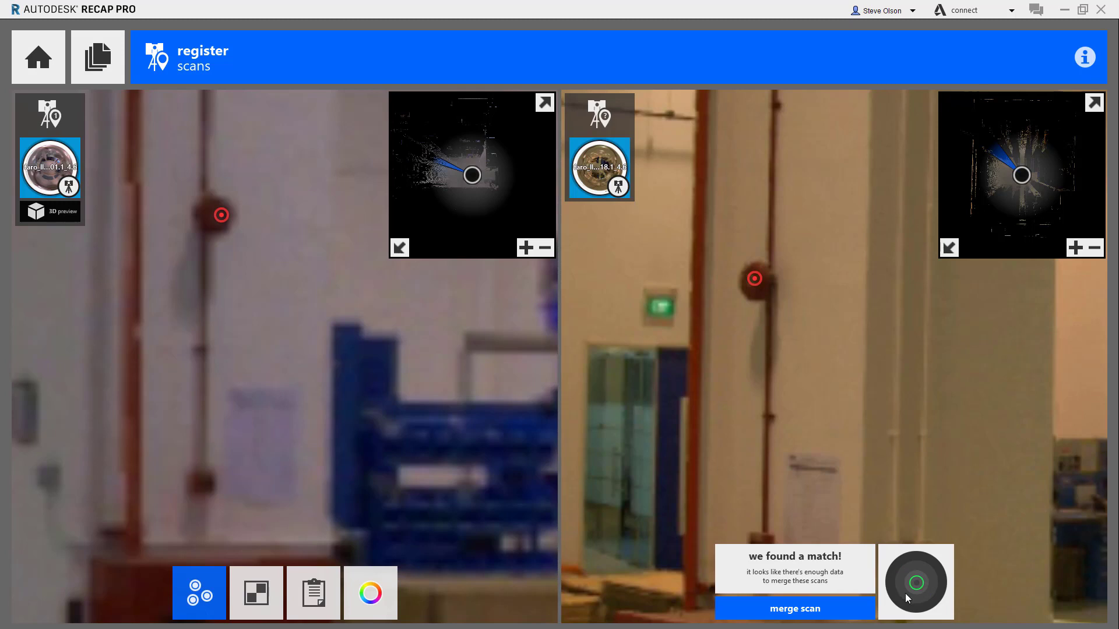
pyautogui.moveTo(915, 592)
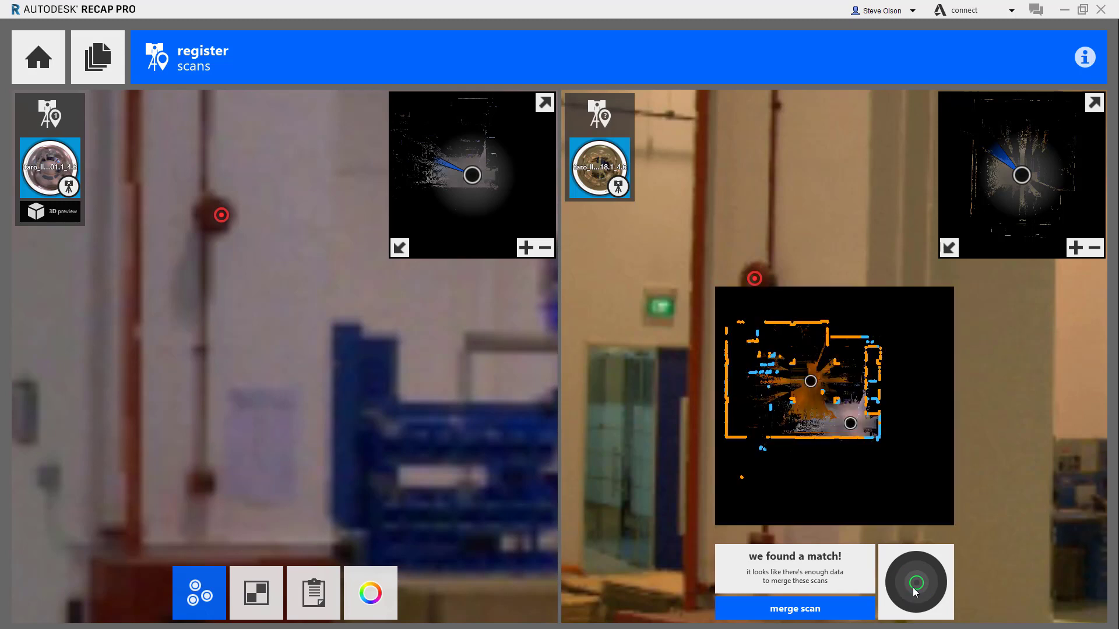
# - Merge the two scans and index them to 100%
pyautogui.click(849, 609)
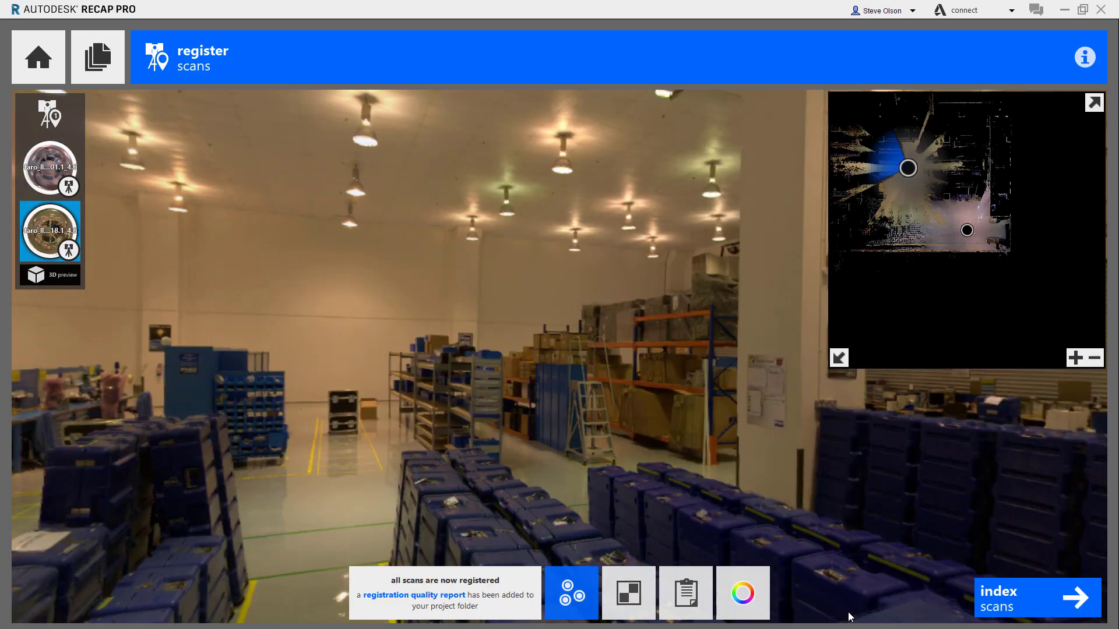
pyautogui.click(1033, 609)
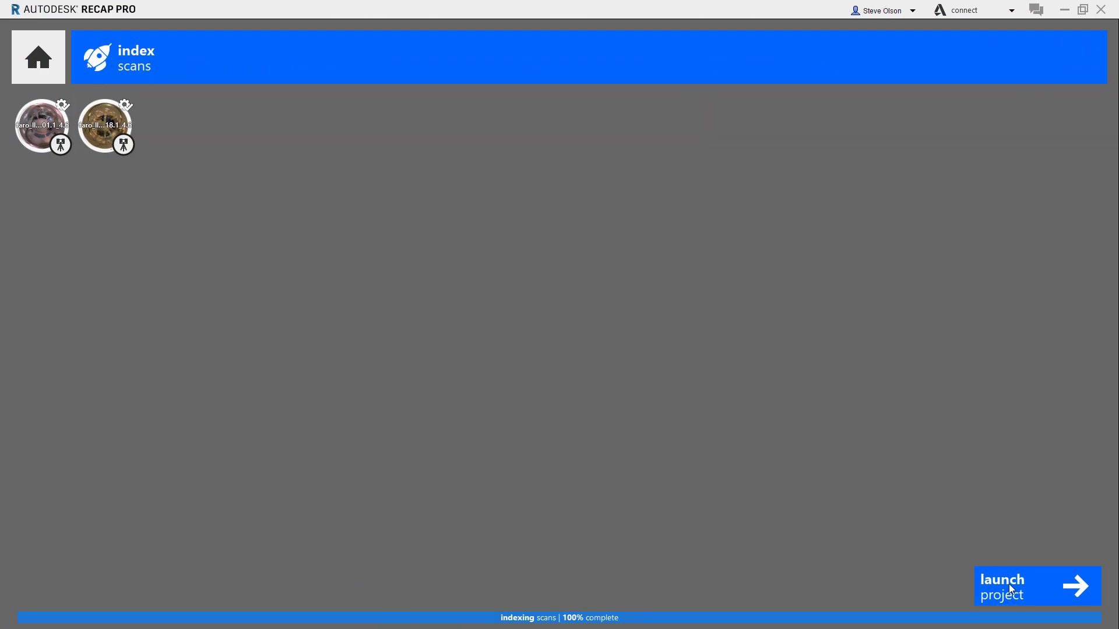
# - Launch the Facility Scan project and orbit the combined point cloud to a low front view
pyautogui.click(1009, 584)
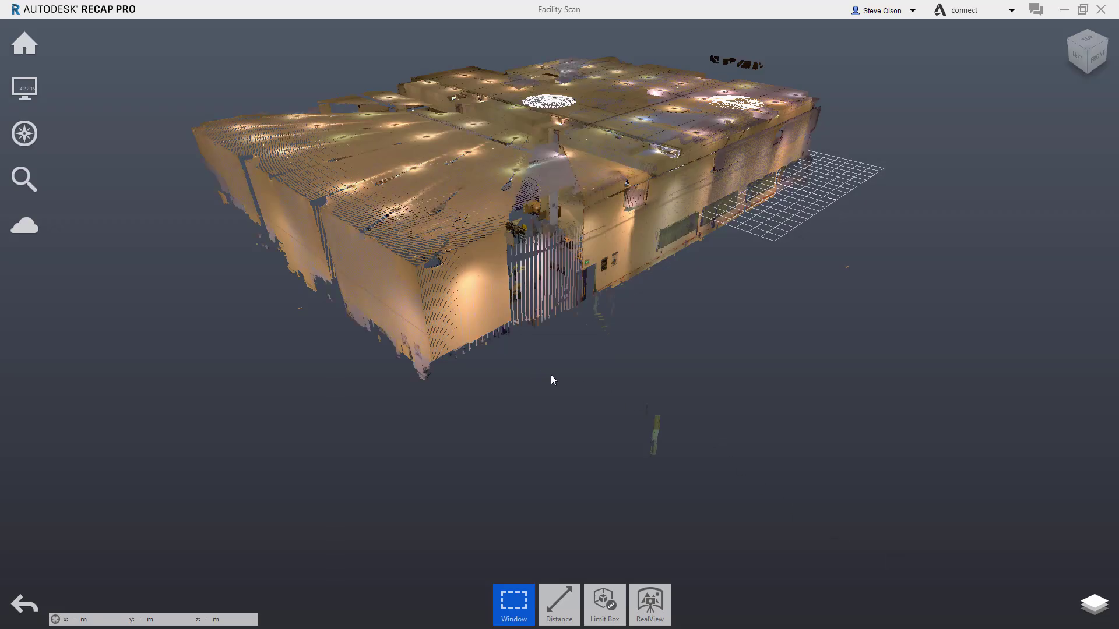
pyautogui.moveTo(562, 383); pyautogui.dragTo(554, 332)
pyautogui.moveTo(655, 312); pyautogui.dragTo(646, 286)
pyautogui.scroll(3, 690, 310)
pyautogui.scroll(-5, 690, 310)
pyautogui.scroll(3, 559, 290)
pyautogui.moveTo(505, 294); pyautogui.dragTo(727, 223)
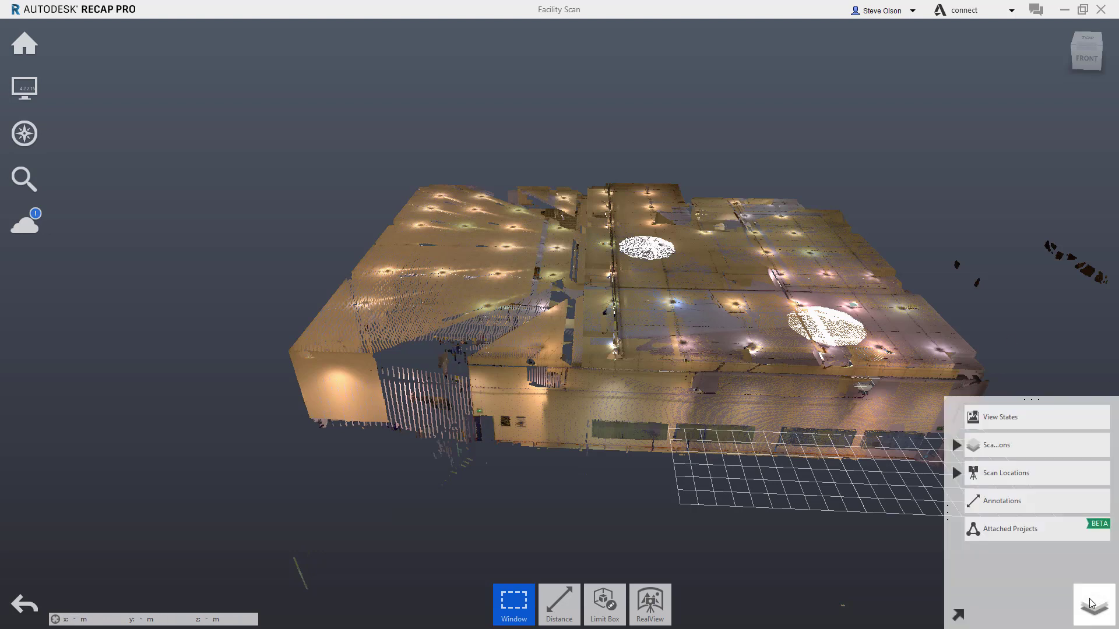
# - Switch to the FRONT view and save the selected ceiling points as region 'Ceiling'
pyautogui.click(1085, 59)
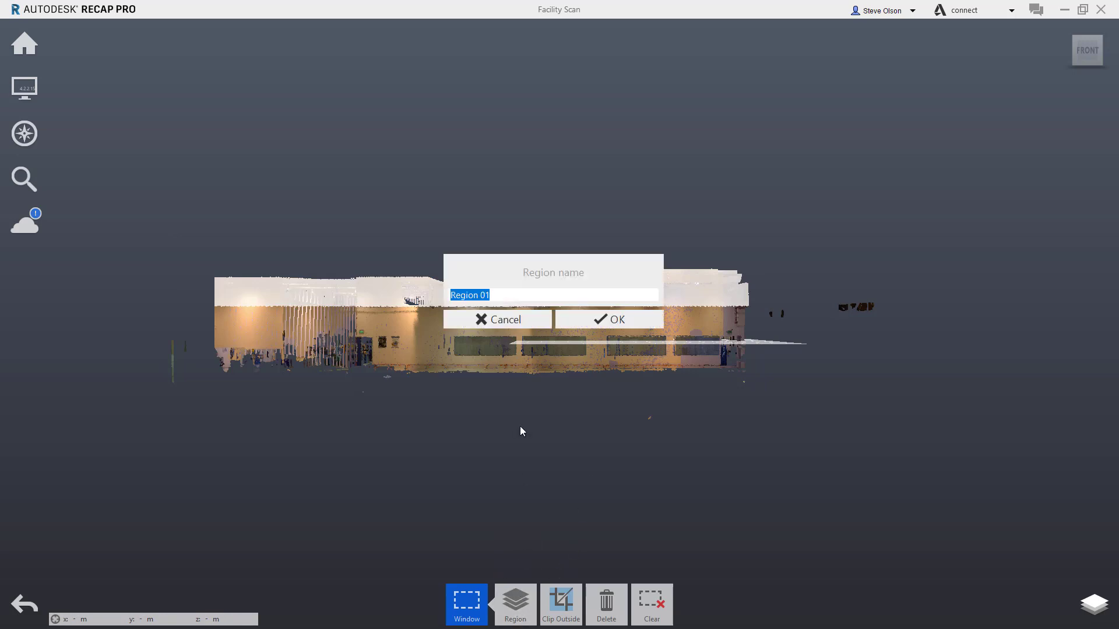
pyautogui.write('Ceiling')
pyautogui.click(603, 321)
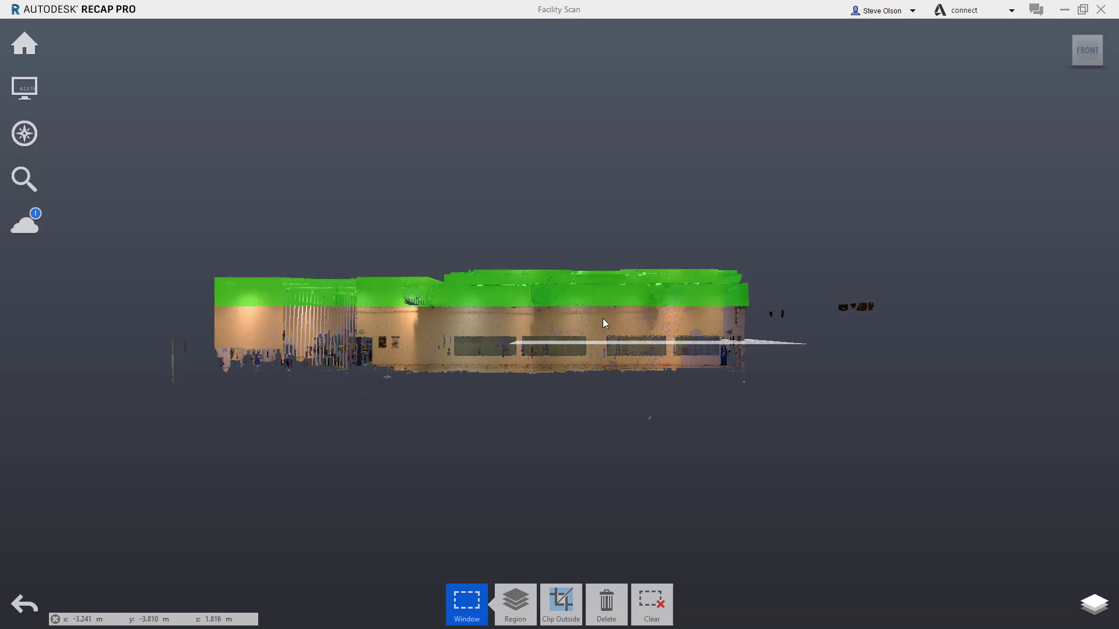
# - In the project navigator, expand Scan Regions to reach the Ceiling region
pyautogui.click(1088, 604)
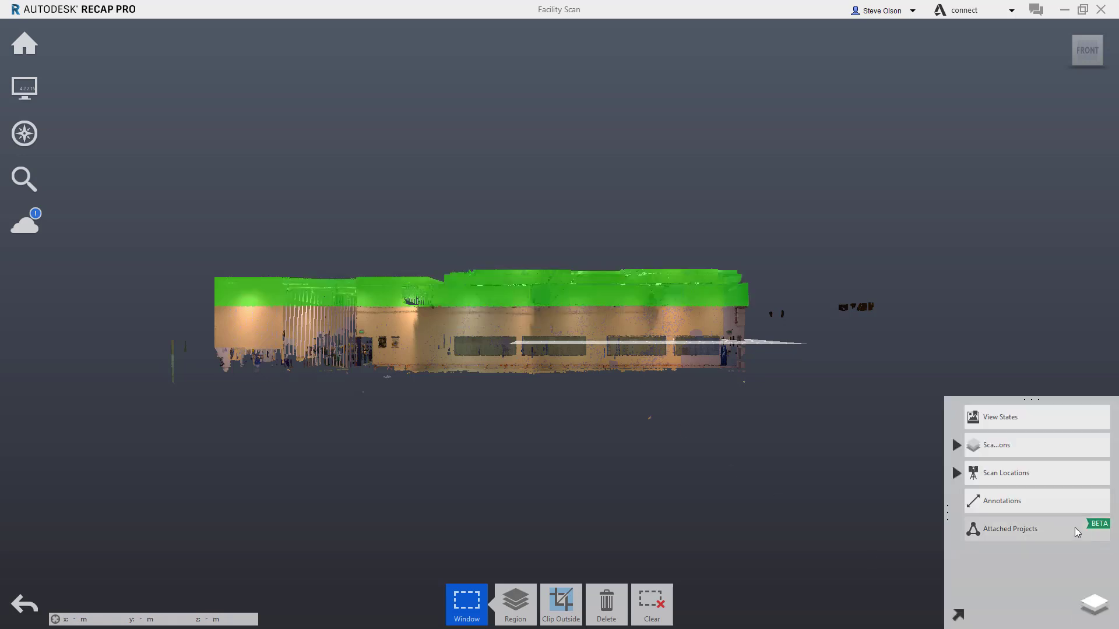
pyautogui.moveTo(1026, 445)
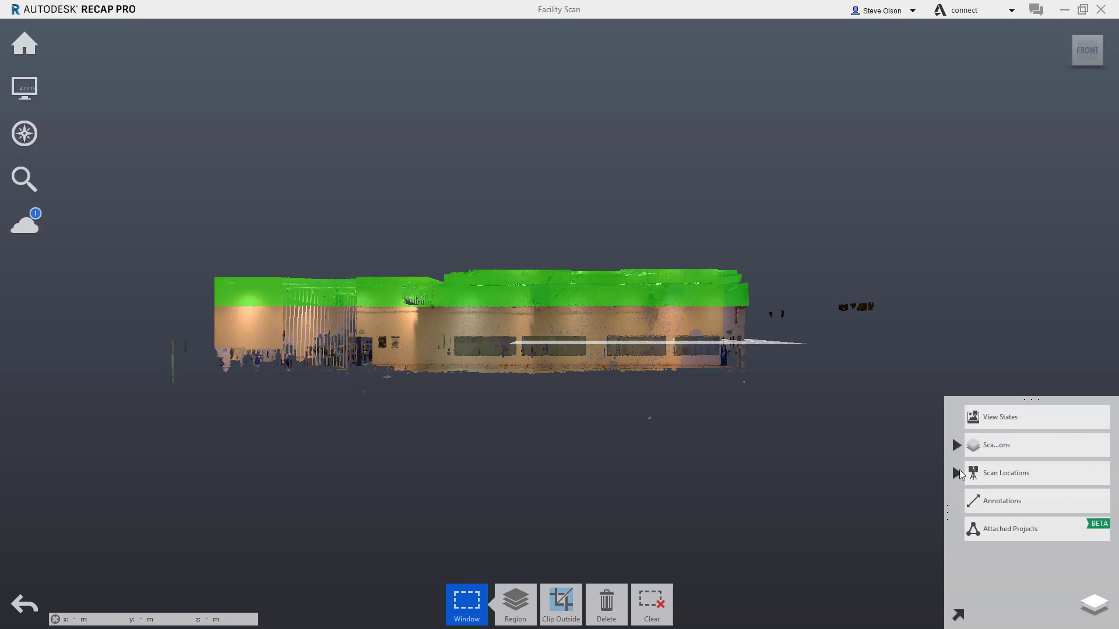
pyautogui.click(957, 445)
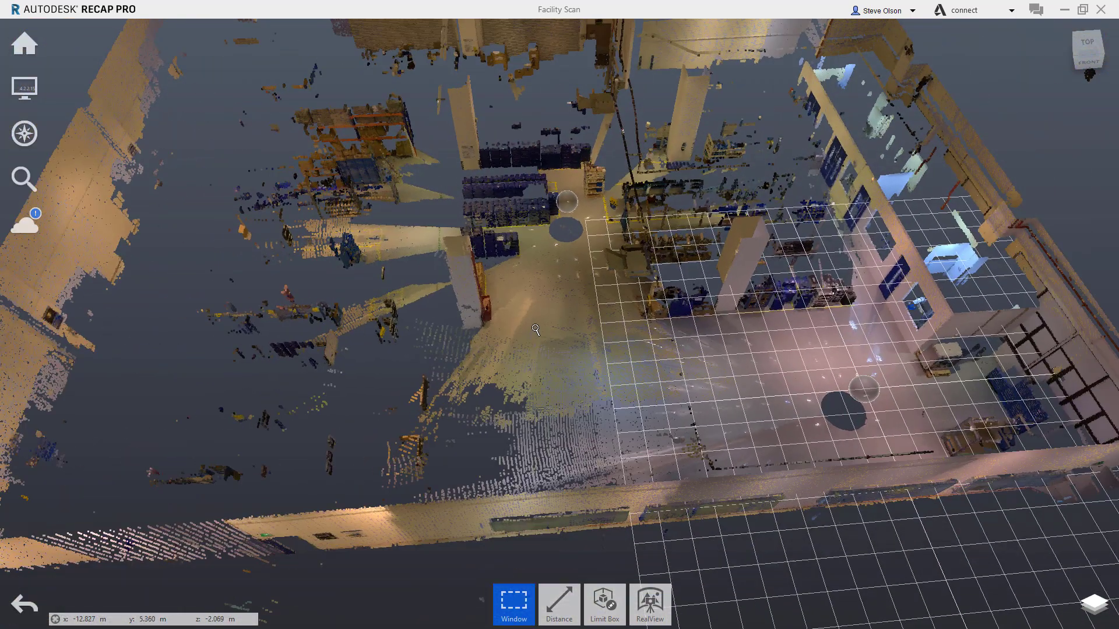
# - Choose Update Origin from the Display menu's Points tools
pyautogui.moveTo(24, 88)
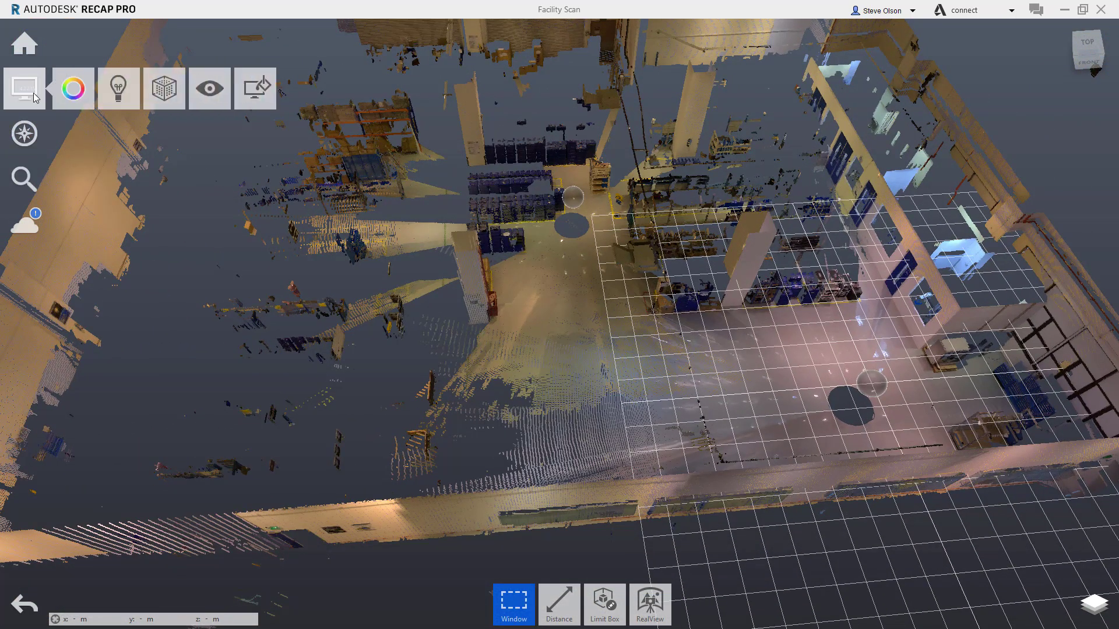
pyautogui.moveTo(164, 93)
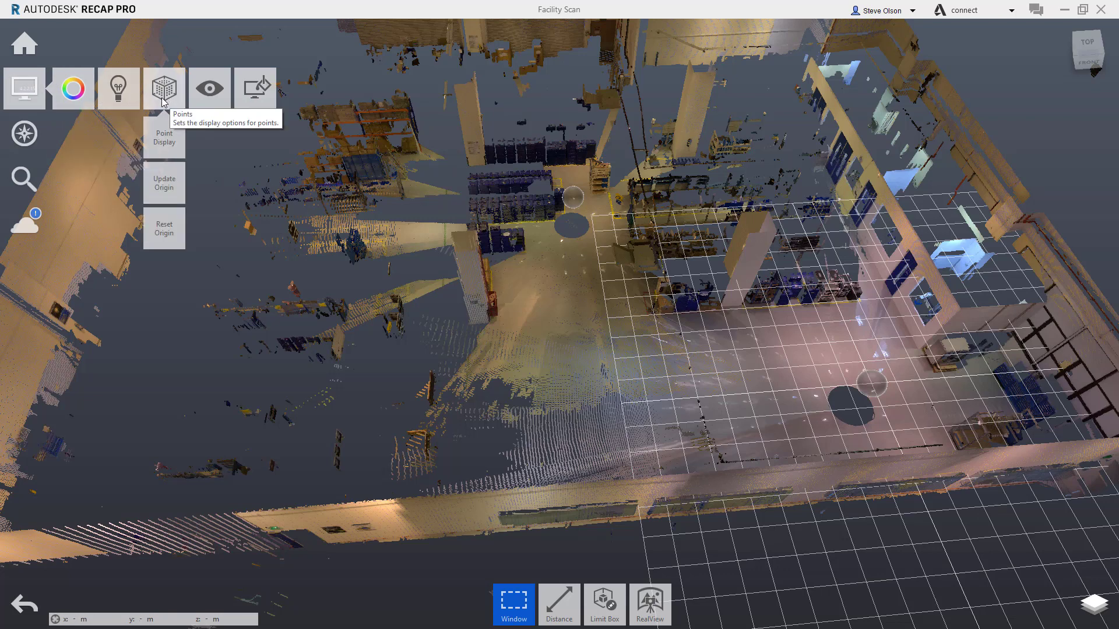
pyautogui.click(158, 185)
pyautogui.scroll(5, 500, 331)
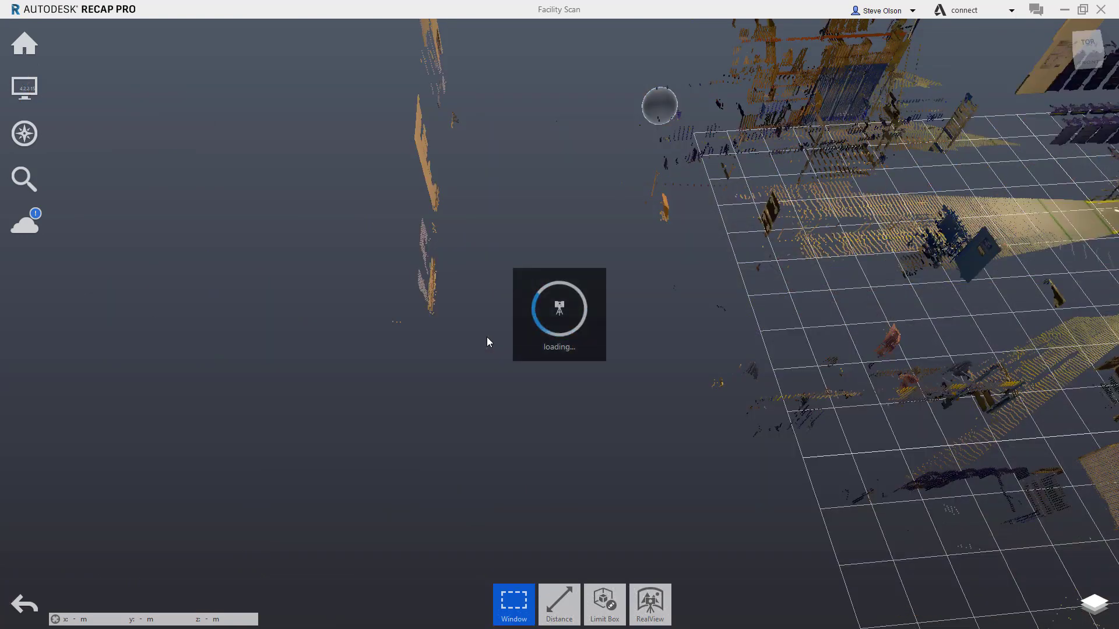
# - Zoom in and back out on the facility point cloud around the new floor origin
pyautogui.scroll(5, 621, 367)
pyautogui.scroll(-5, 646, 349)
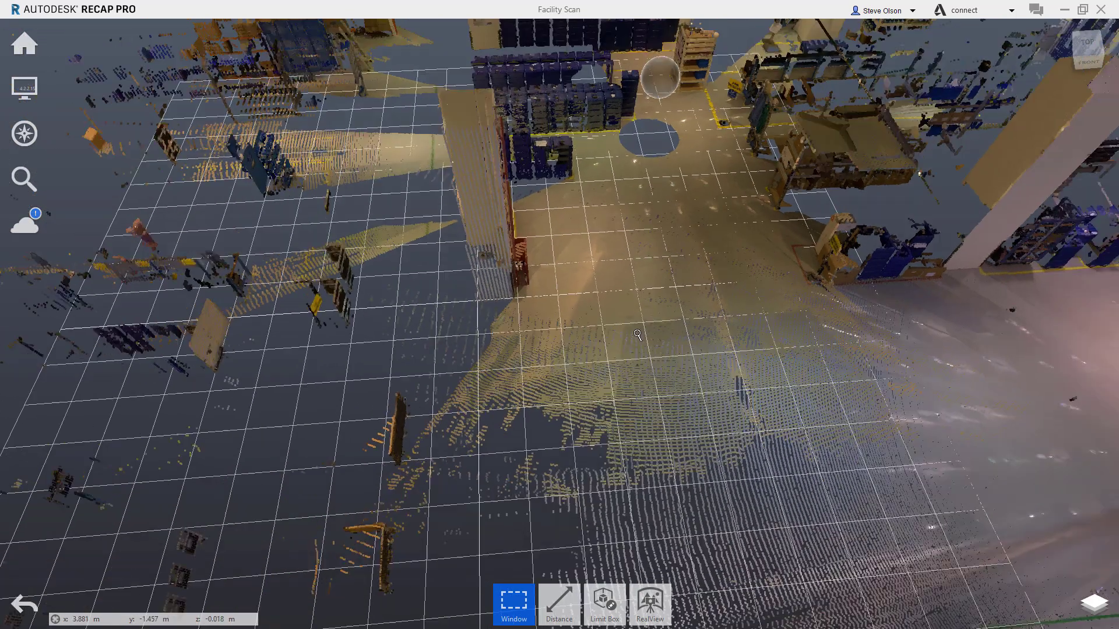